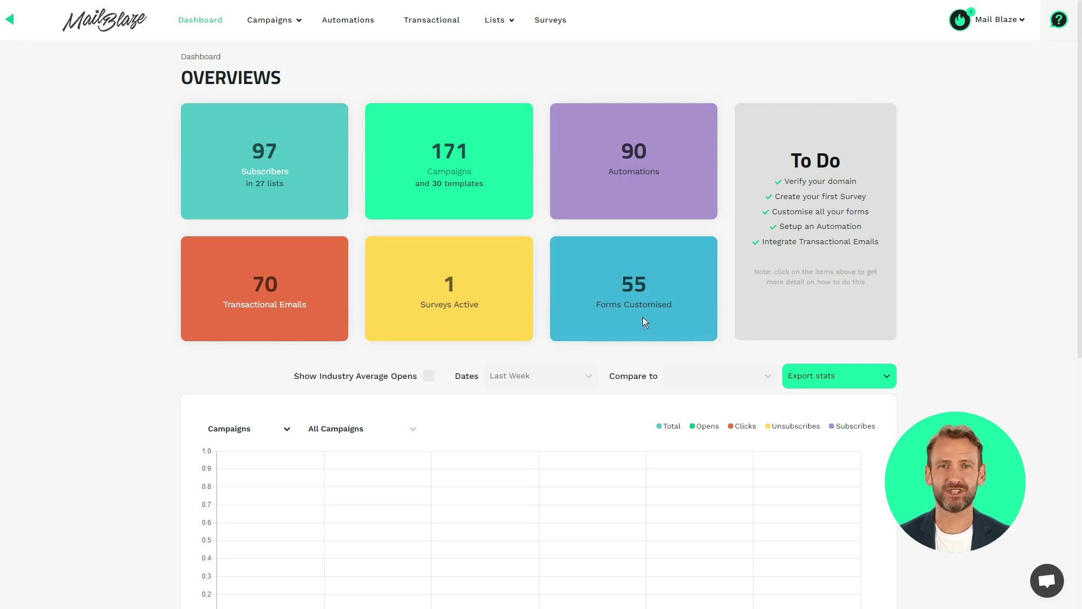
pyautogui.tripleClick(818, 163)
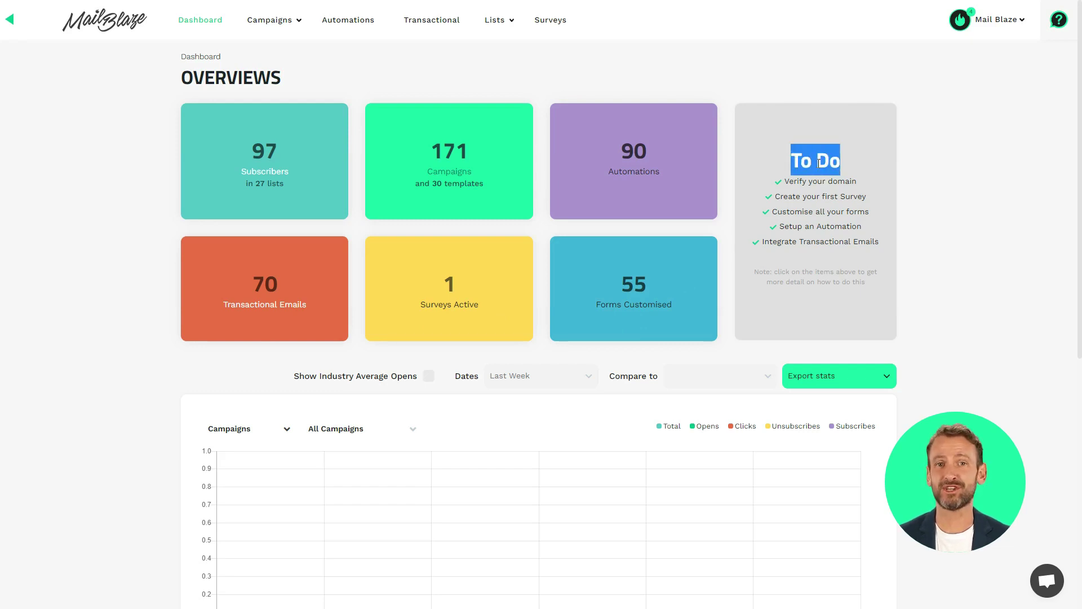
pyautogui.click(947, 170)
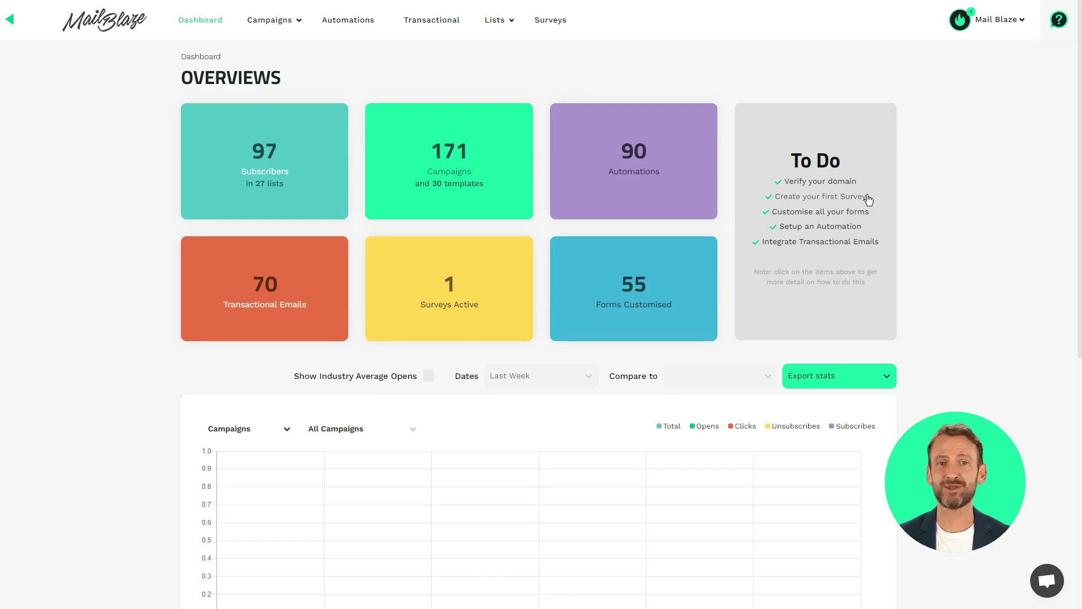
pyautogui.click(817, 197)
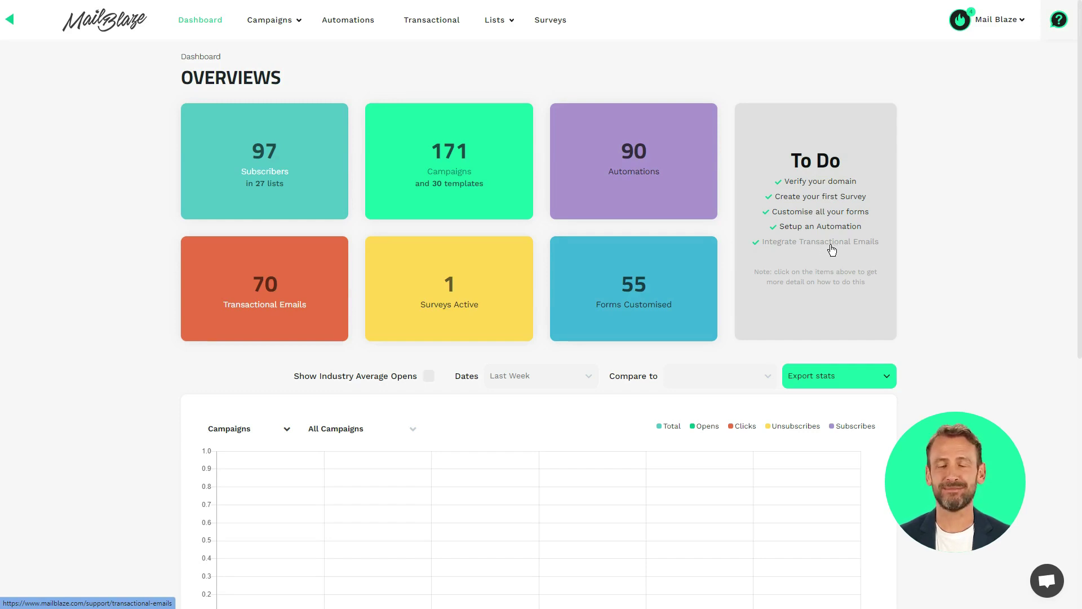
# - Choose the Custom date range for the dashboard statistics chart
pyautogui.scroll(-1, 1007, 279)
pyautogui.scroll(-4, 1008, 280)
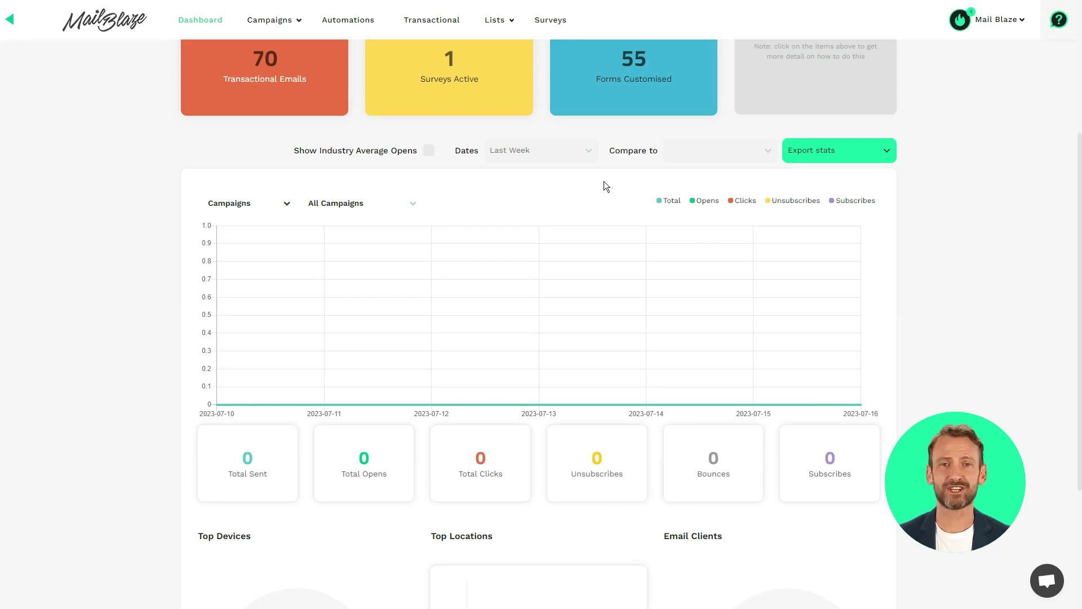
pyautogui.click(585, 157)
pyautogui.scroll(-1, 563, 218)
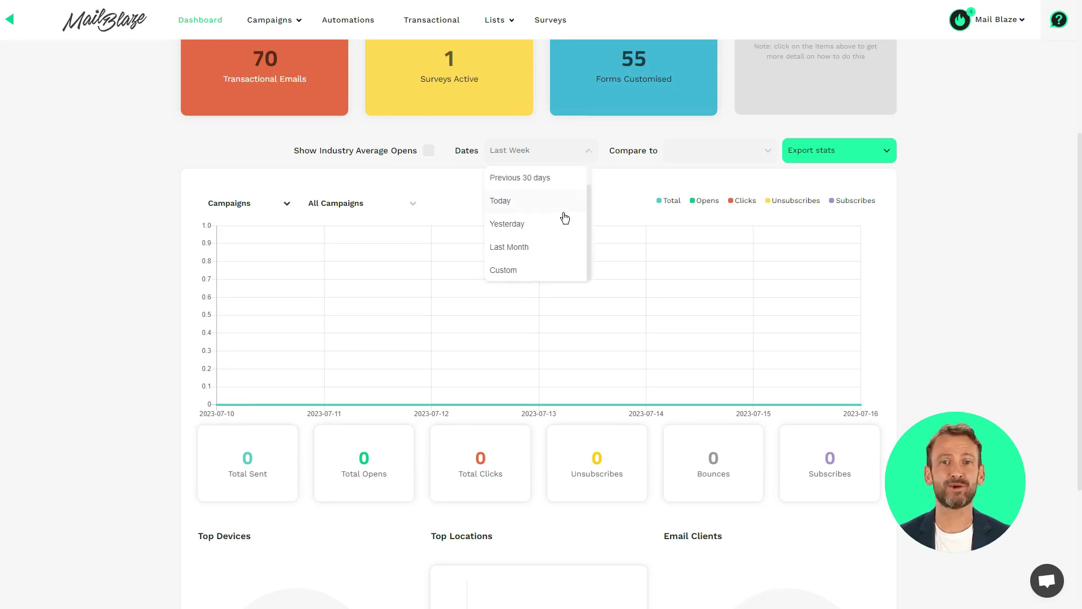
pyautogui.scroll(1, 564, 255)
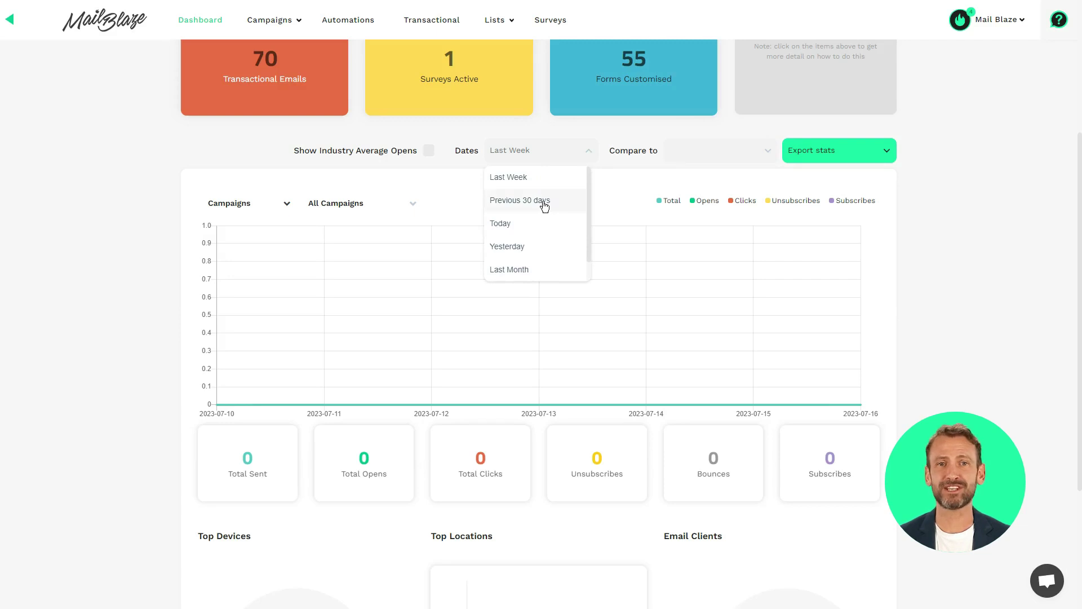
pyautogui.scroll(-1, 541, 242)
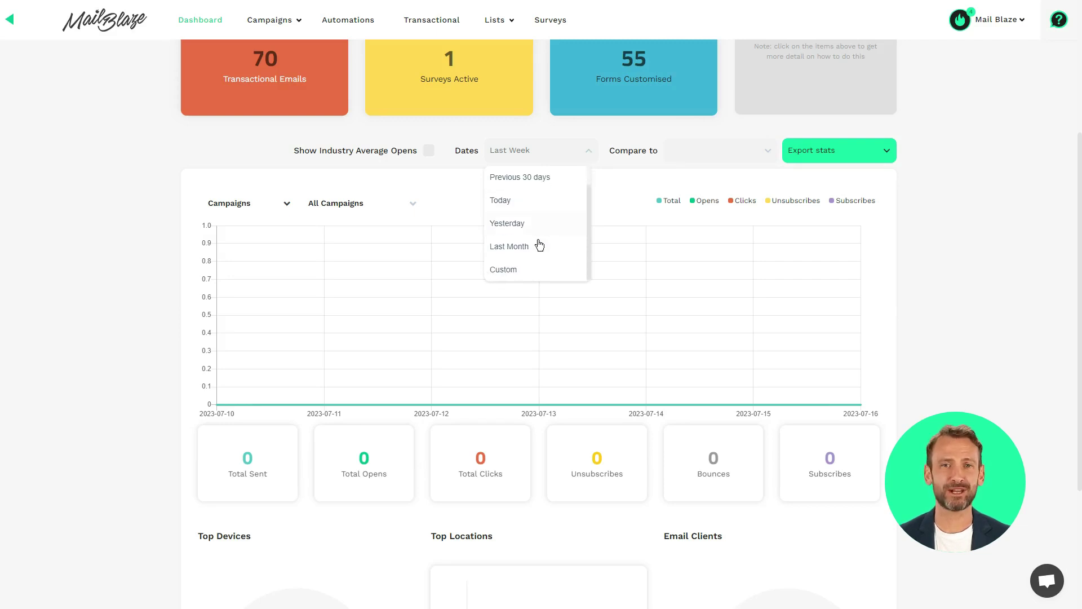
pyautogui.click(533, 271)
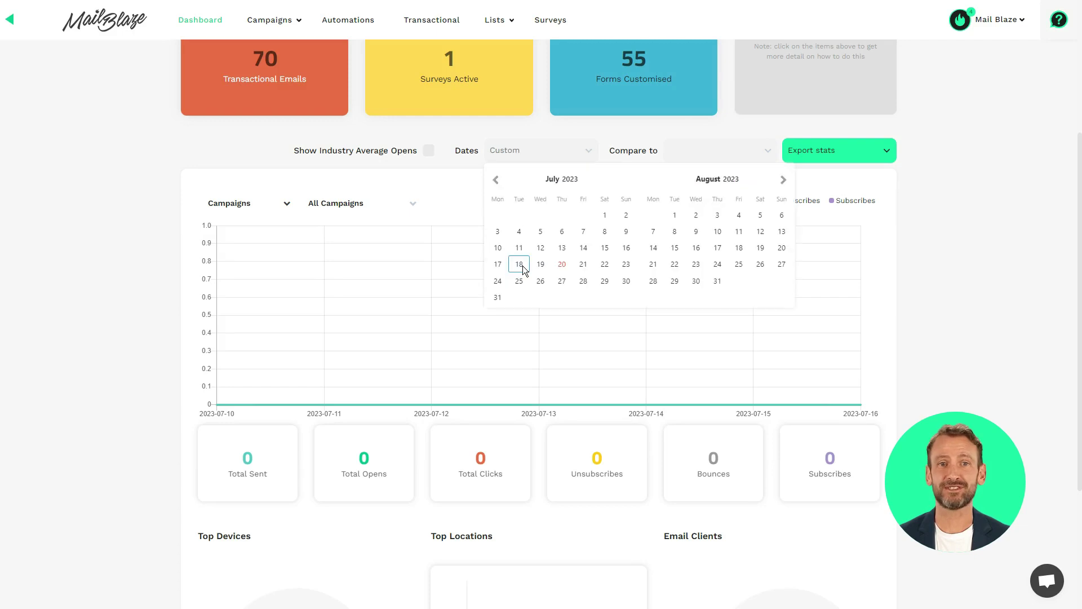
# - Set the start of the custom date range to 1 January 2023
pyautogui.click(493, 180)
pyautogui.click(493, 181)
pyautogui.click(493, 181)
pyautogui.click(493, 181)
pyautogui.click(493, 181)
pyautogui.click(493, 181)
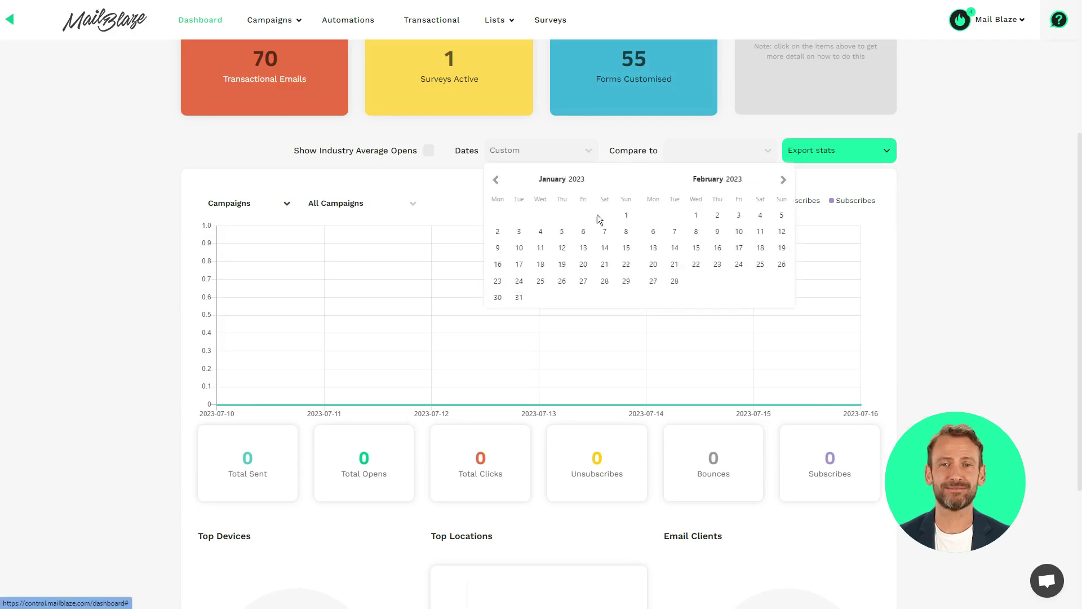
pyautogui.click(625, 214)
# - Set the end of the custom date range to 20 July 2023 to reload the statistics
pyautogui.click(783, 179)
pyautogui.click(783, 180)
pyautogui.click(783, 179)
pyautogui.click(784, 180)
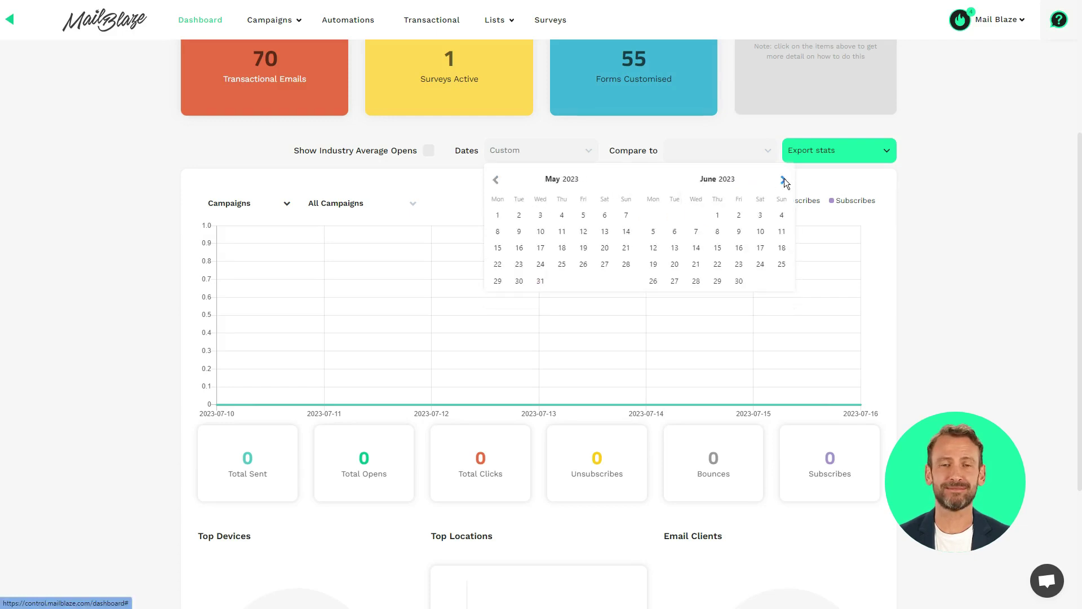
pyautogui.click(783, 179)
pyautogui.click(783, 179)
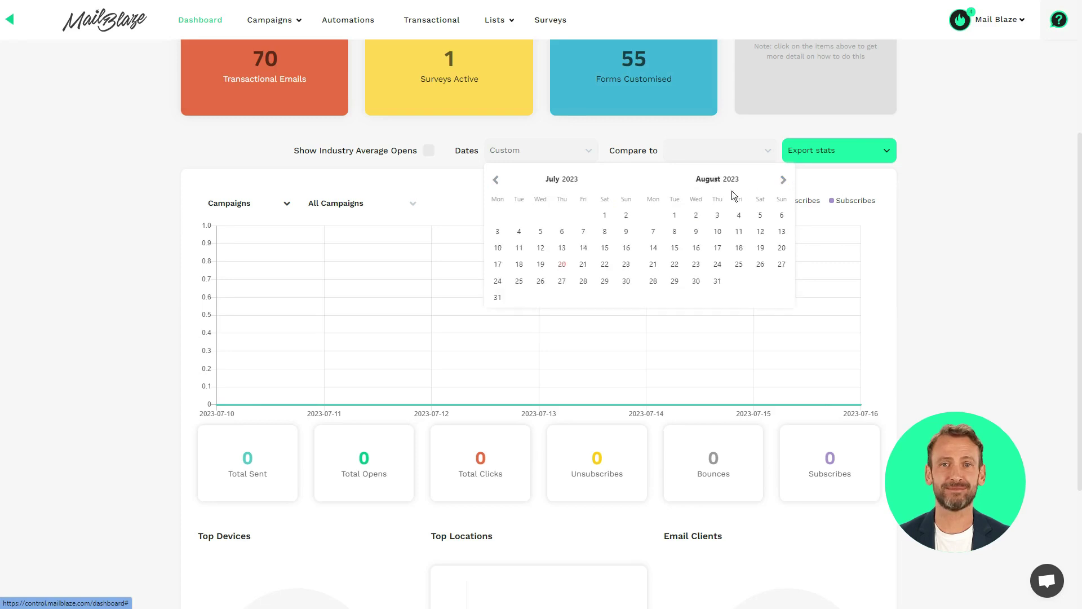
pyautogui.click(563, 265)
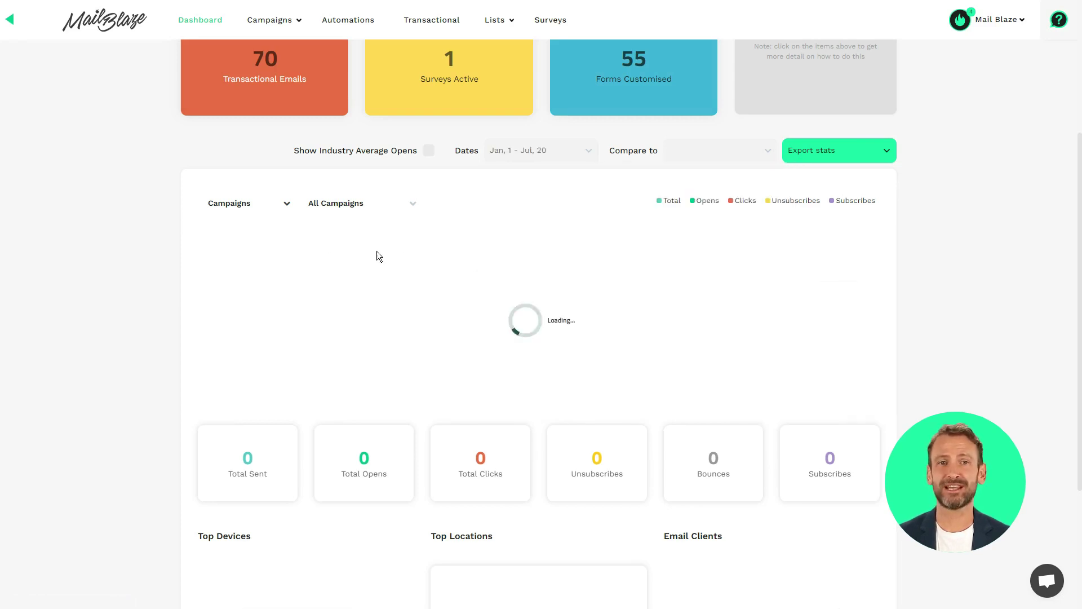
# - Filter the campaign statistics to Mail Blaze Test #1, and restore them to all campaigns
pyautogui.click(275, 208)
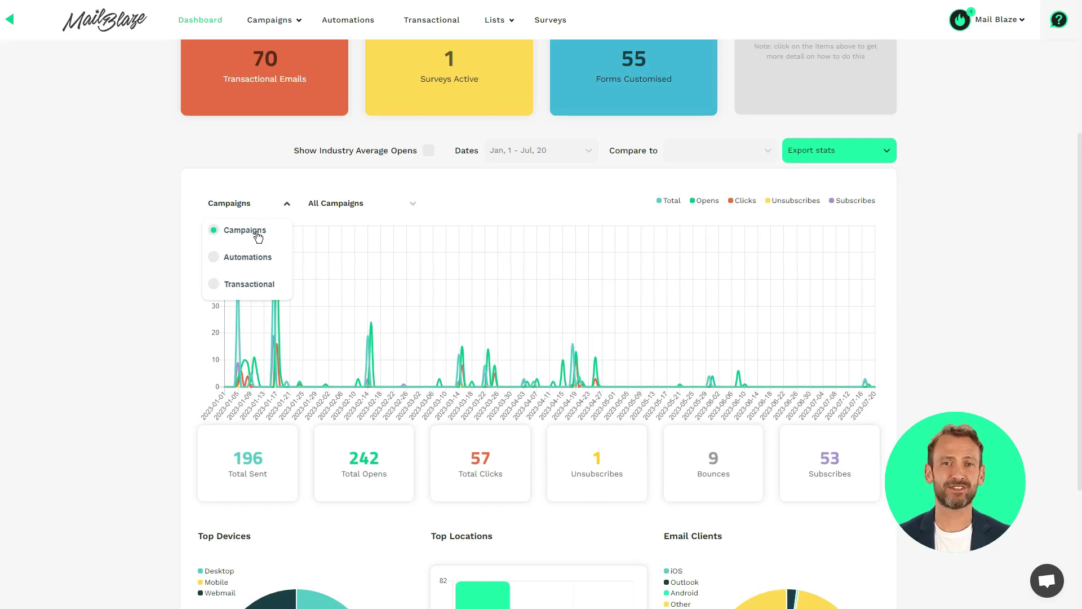
pyautogui.click(266, 204)
pyautogui.click(375, 204)
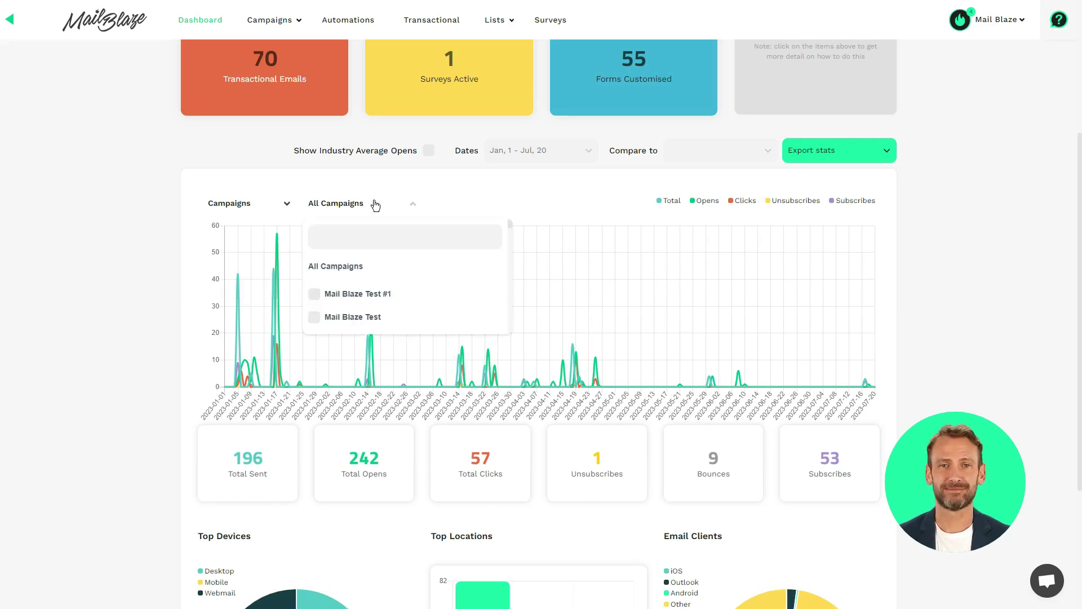
pyautogui.scroll(-5, 374, 299)
pyautogui.scroll(-2, 374, 302)
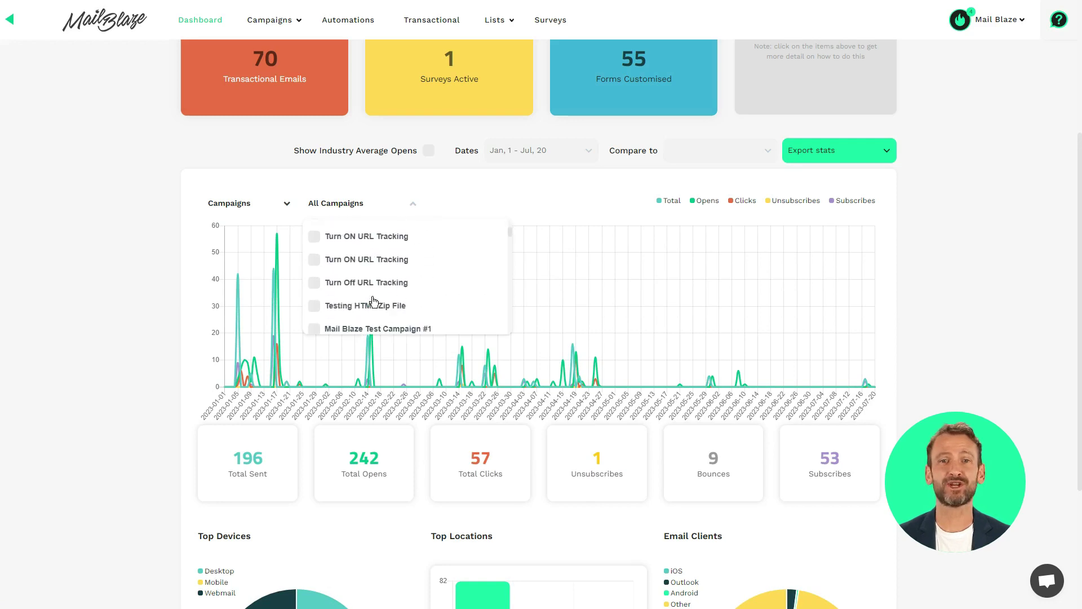
pyautogui.scroll(10, 370, 301)
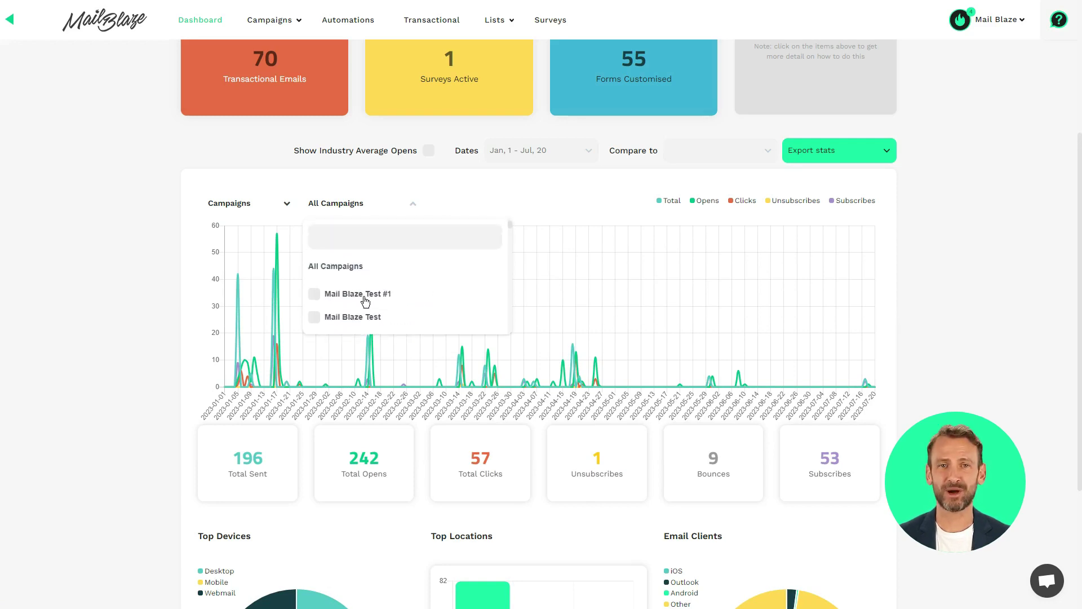
pyautogui.click(314, 294)
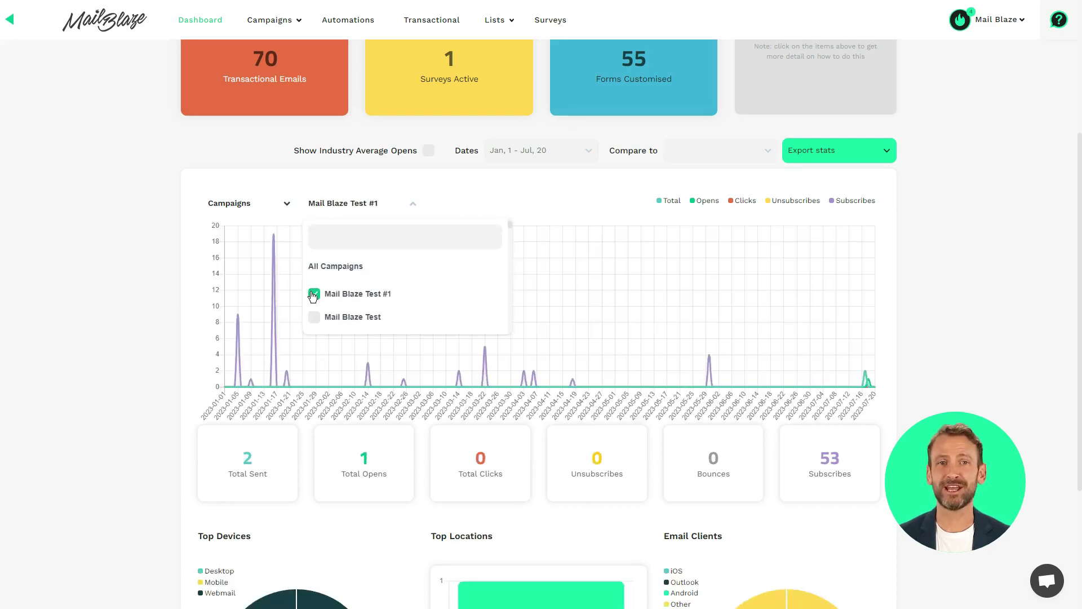
pyautogui.click(313, 294)
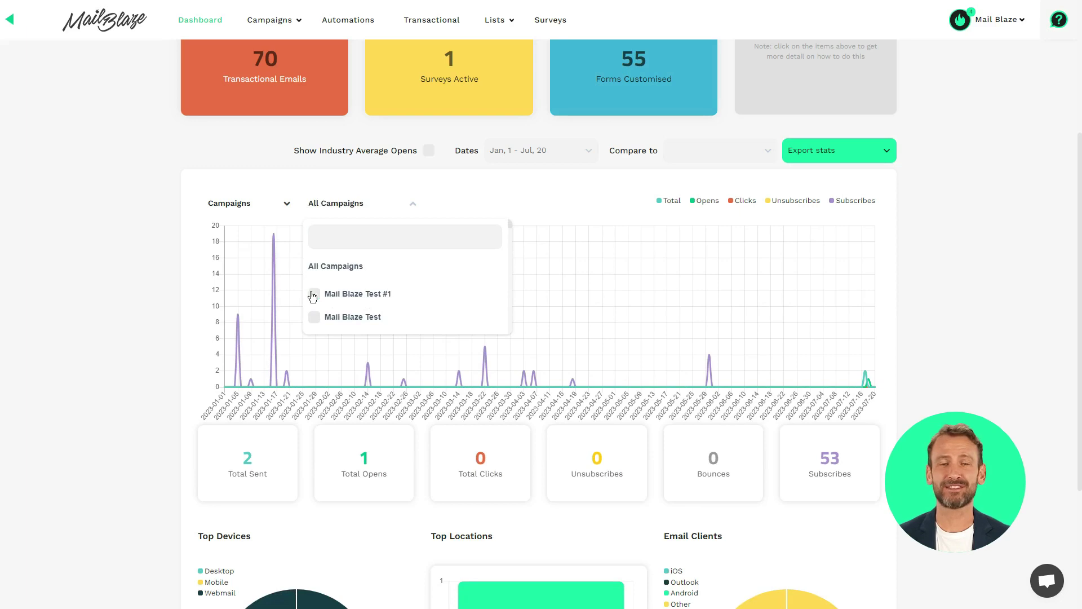
pyautogui.click(571, 194)
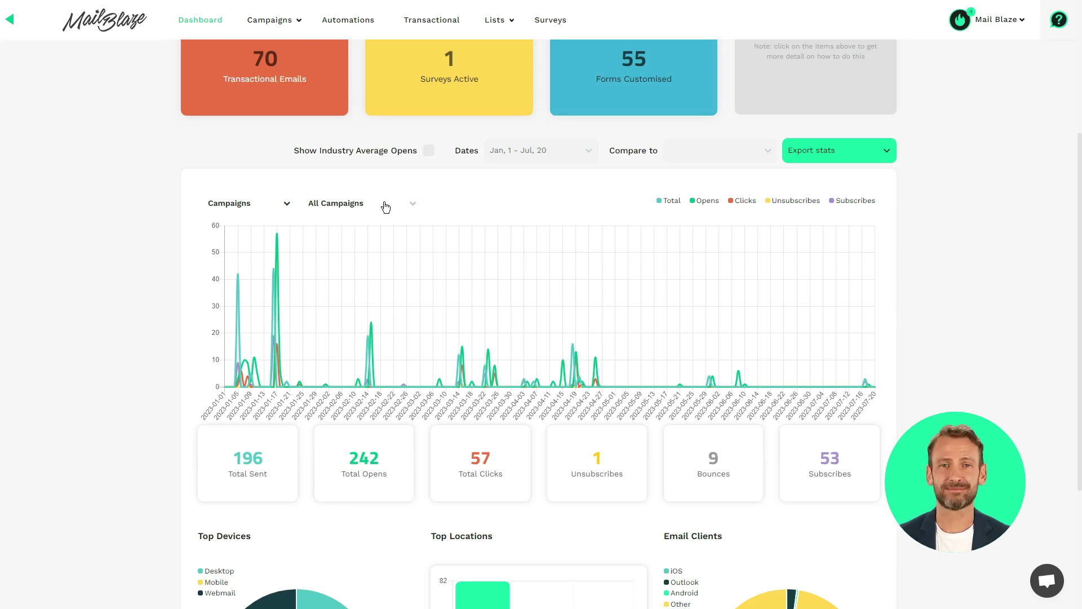
# - Hide and restore the Subscribes and Unsubscribes series on the statistics chart
pyautogui.click(849, 202)
pyautogui.click(850, 201)
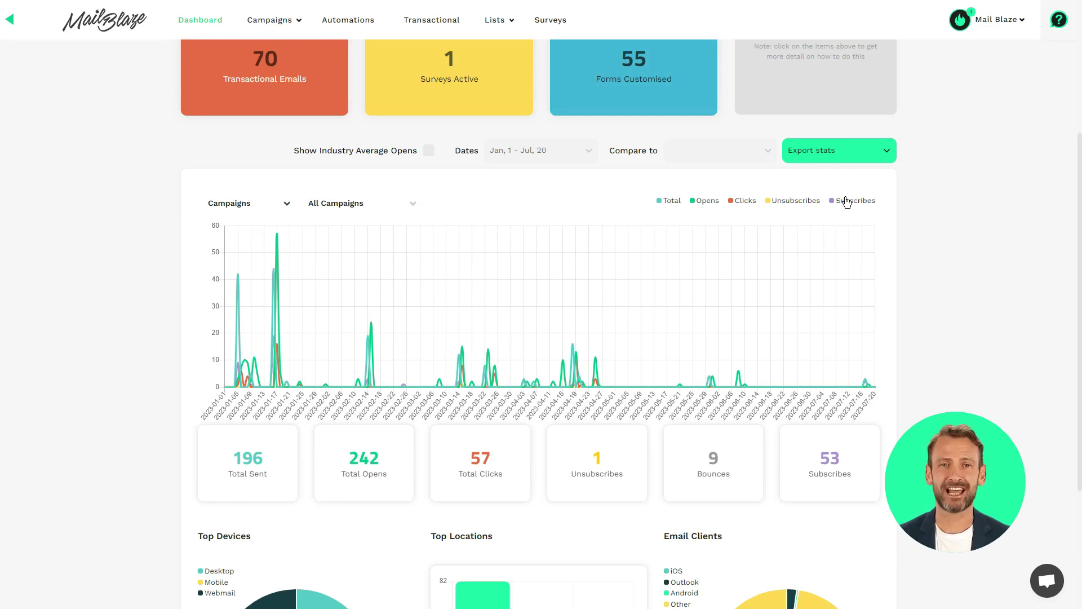
pyautogui.click(792, 202)
pyautogui.click(850, 202)
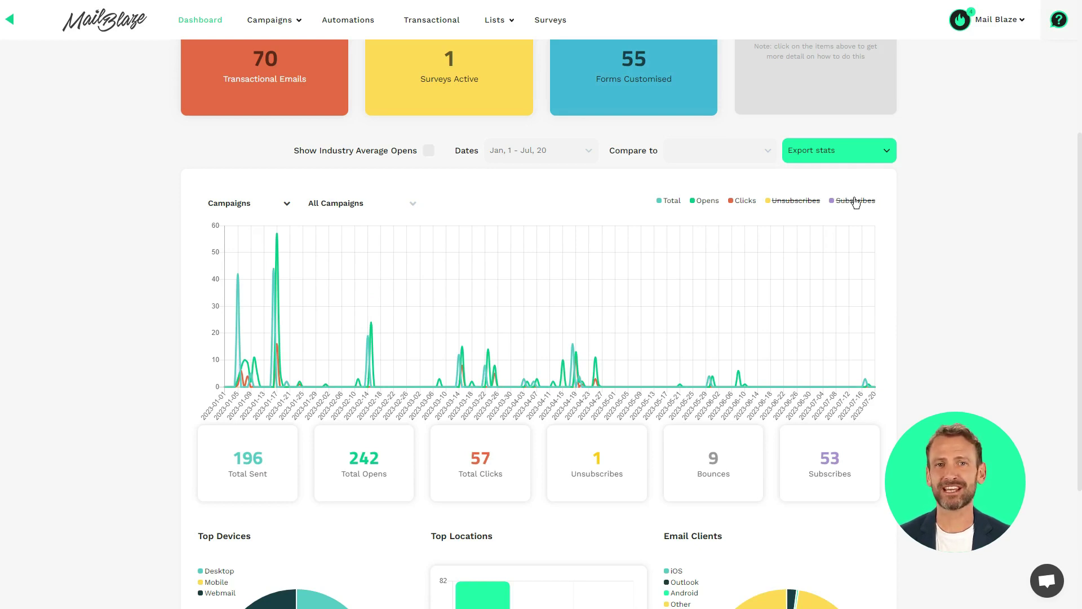
pyautogui.click(849, 202)
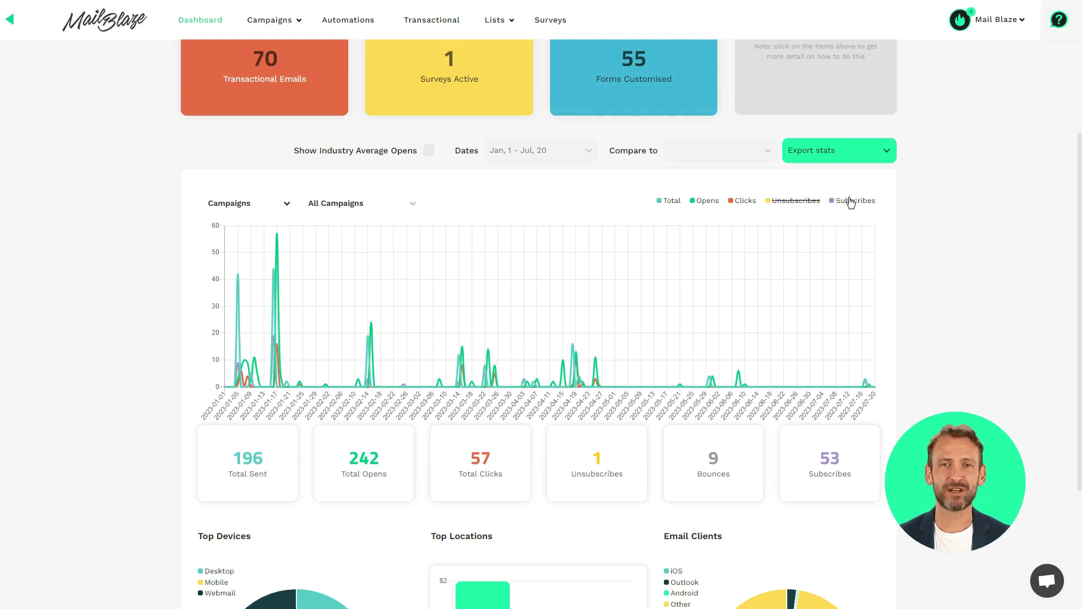
pyautogui.click(807, 202)
# - Hide and restore the Opens, Total and Unsubscribes series on the chart one at a time
pyautogui.click(709, 202)
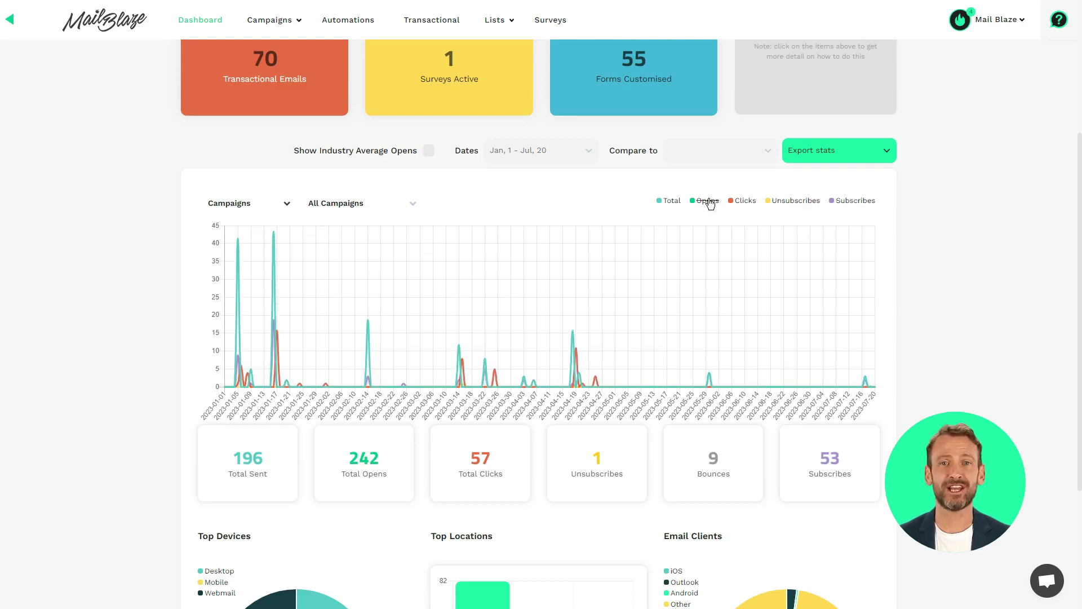
pyautogui.click(709, 201)
pyautogui.click(671, 202)
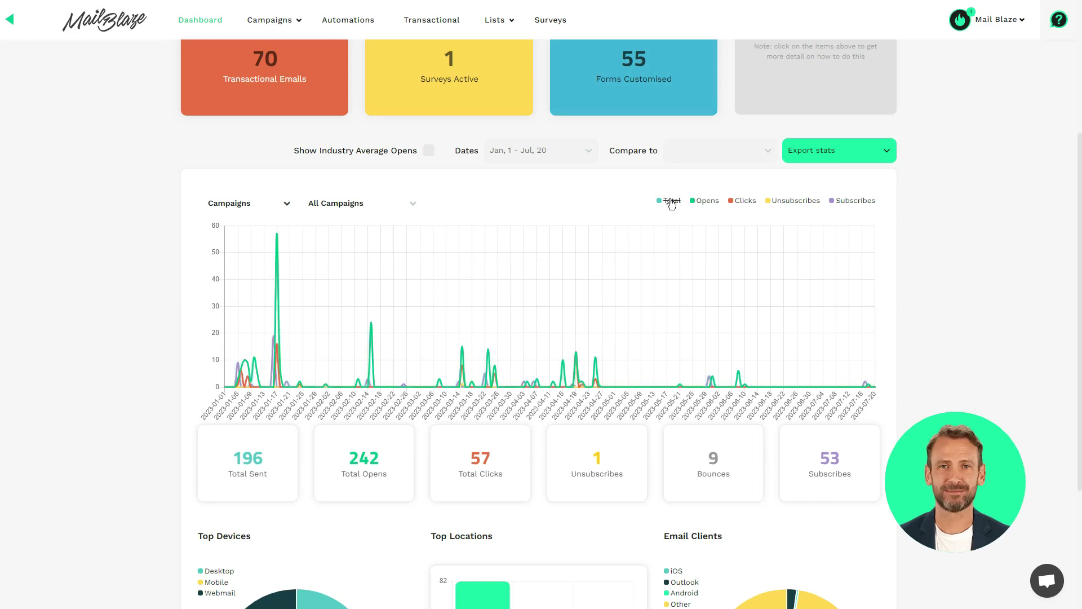
pyautogui.click(671, 202)
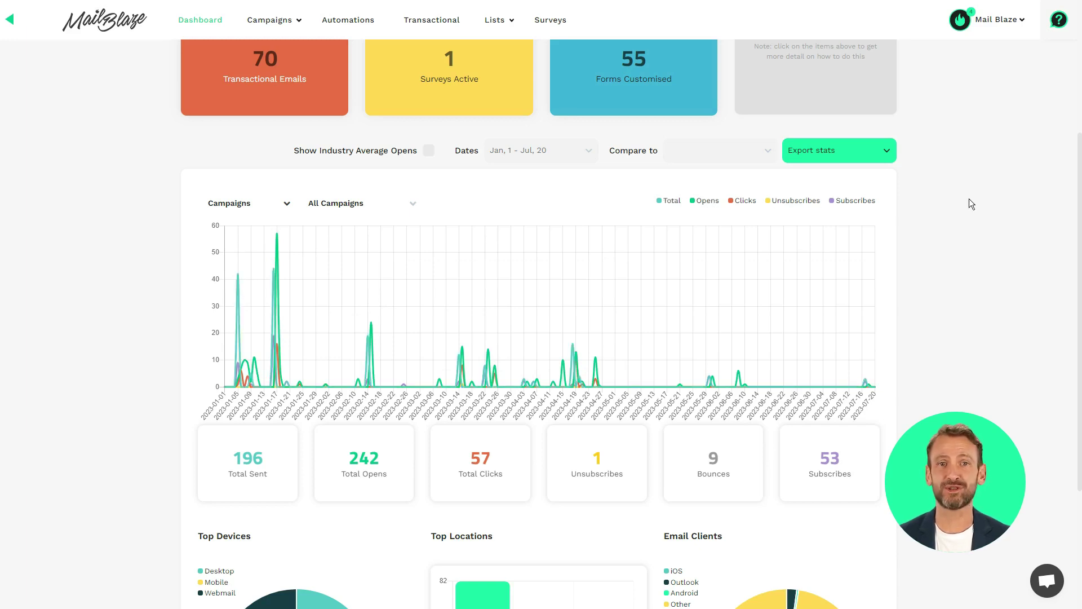
pyautogui.click(795, 203)
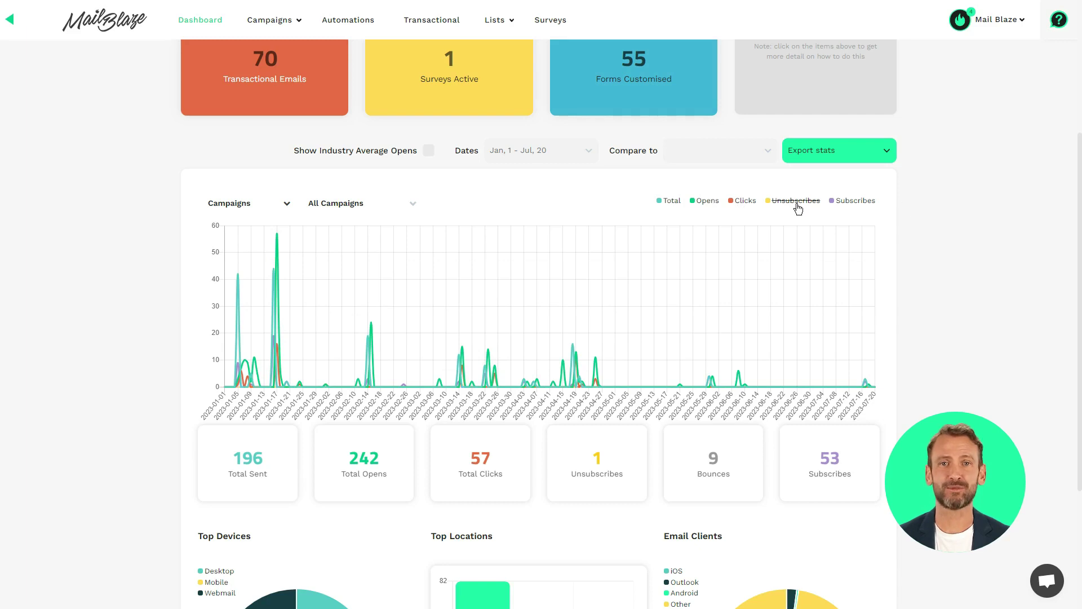
pyautogui.click(861, 204)
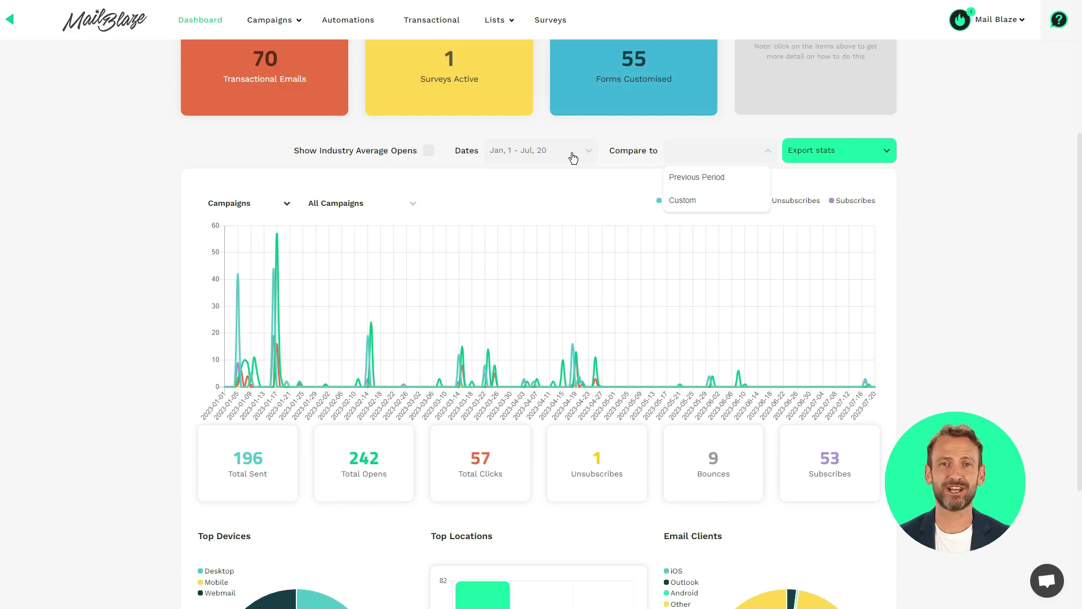
# - Set the statistics date range to Previous 30 days
pyautogui.click(579, 148)
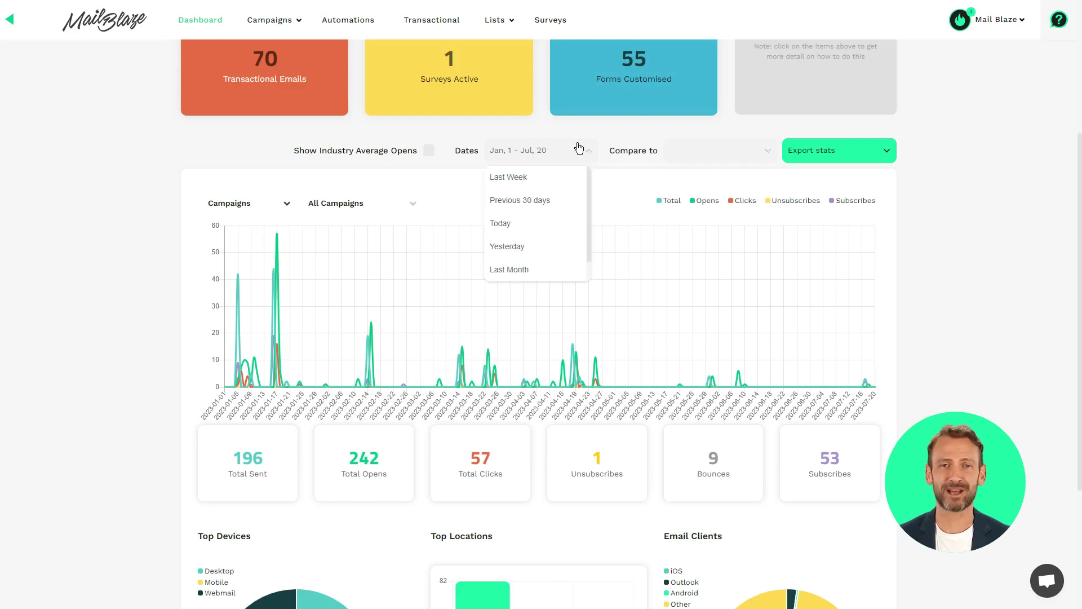
pyautogui.click(548, 199)
# - Compare the statistics with the Previous Period, and clear the comparison
pyautogui.click(701, 152)
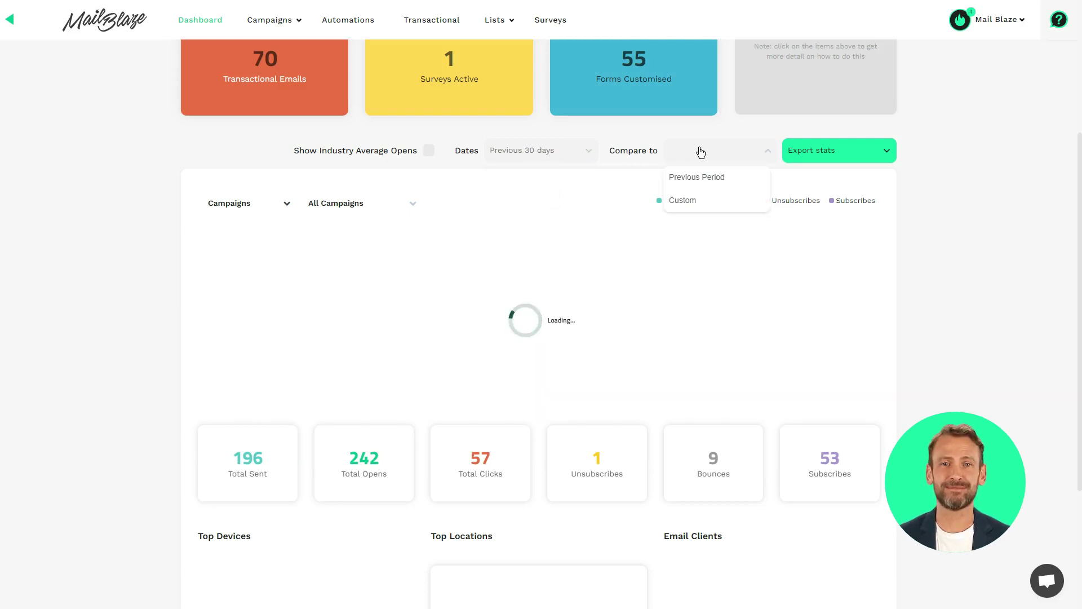
pyautogui.click(694, 179)
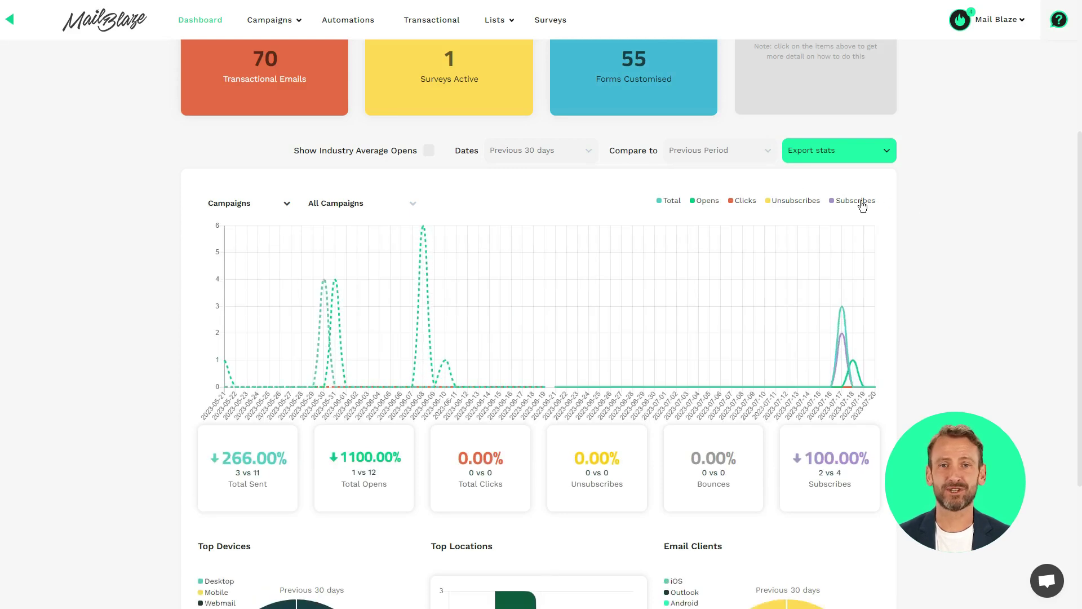
pyautogui.click(767, 159)
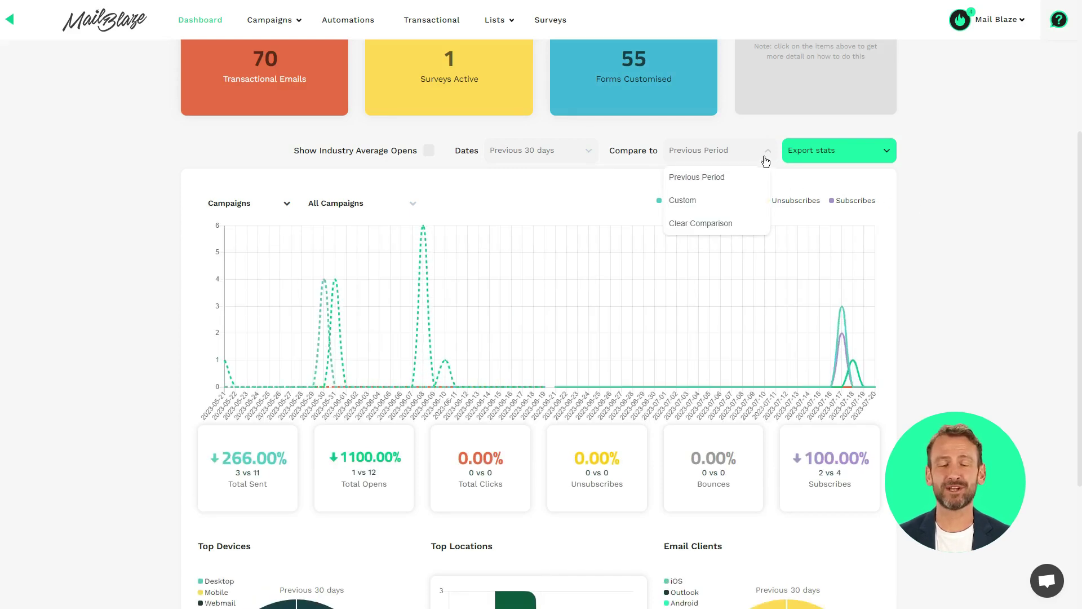
pyautogui.click(702, 225)
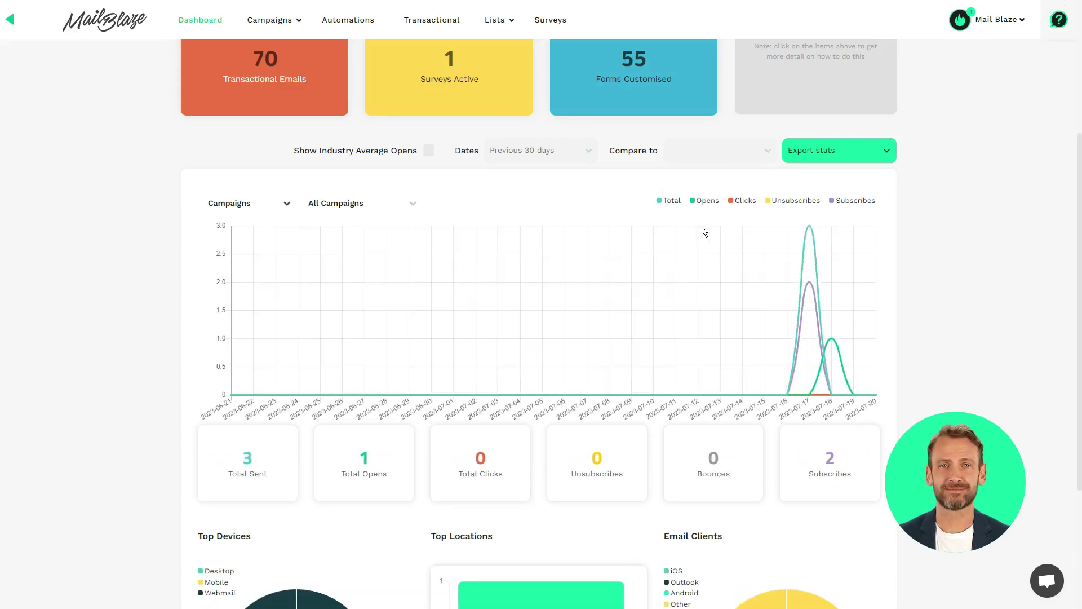
# - Check the export formats offered for the statistics, and view the device, location and email client breakdowns
pyautogui.click(881, 151)
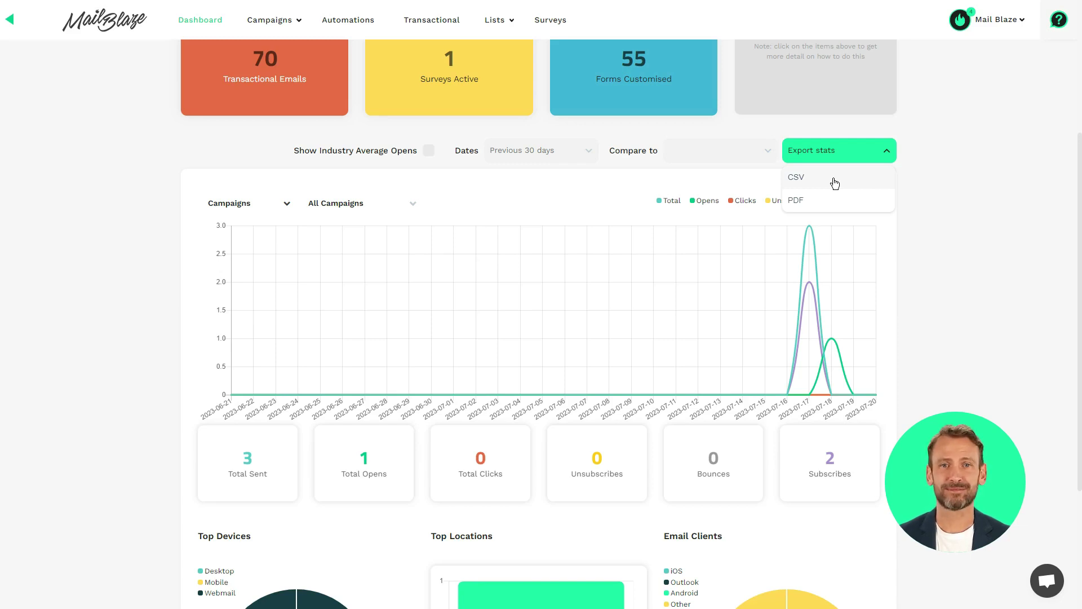
pyautogui.click(998, 177)
pyautogui.scroll(-4, 996, 180)
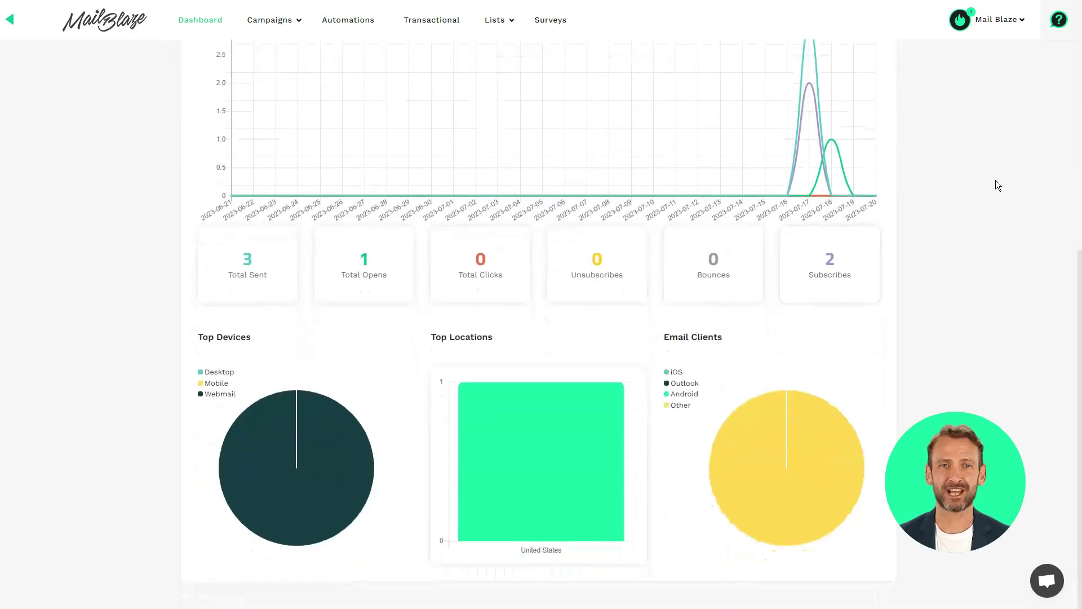